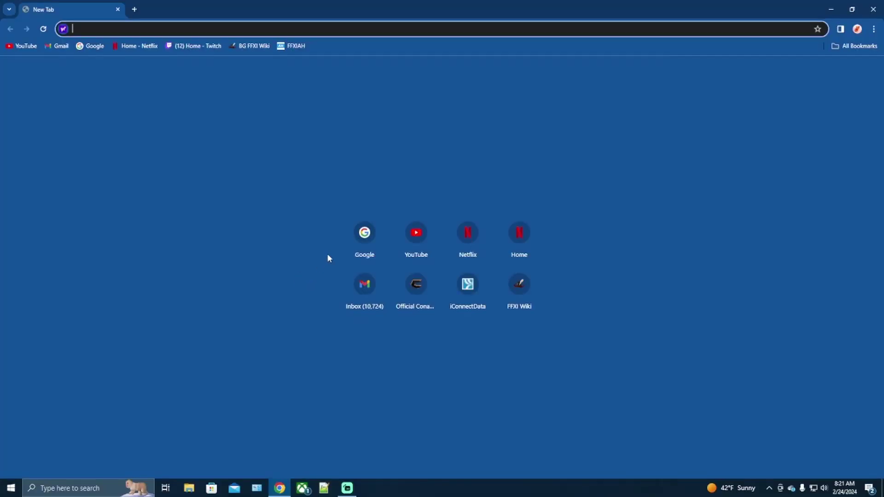
Step: Search Google for 'ffxi playonline' and open the official FINAL FANTASY XI web site
click(365, 235)
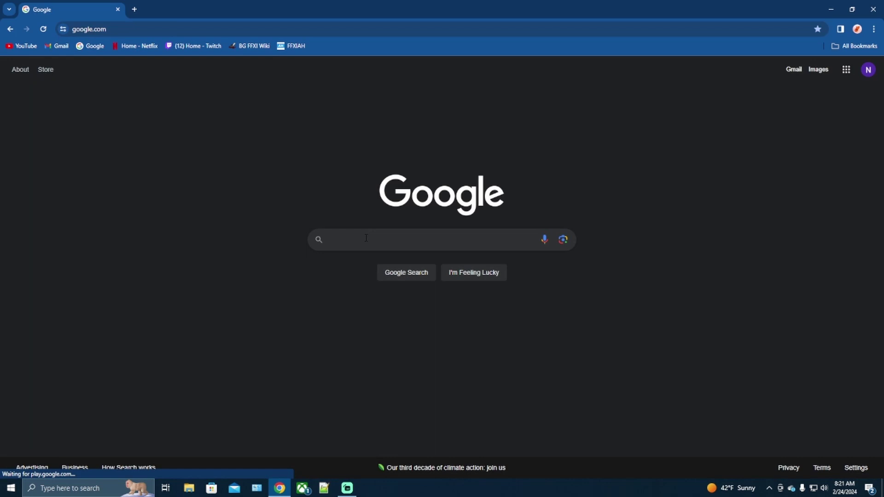
click(364, 240)
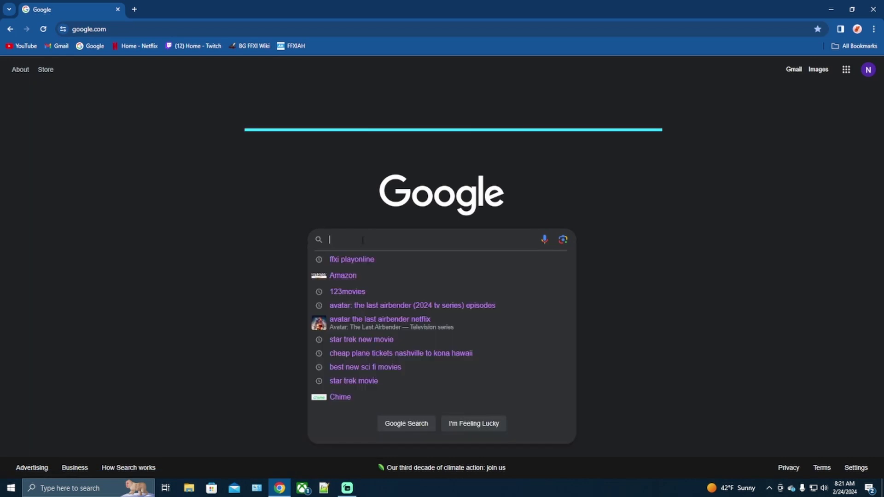
click(344, 261)
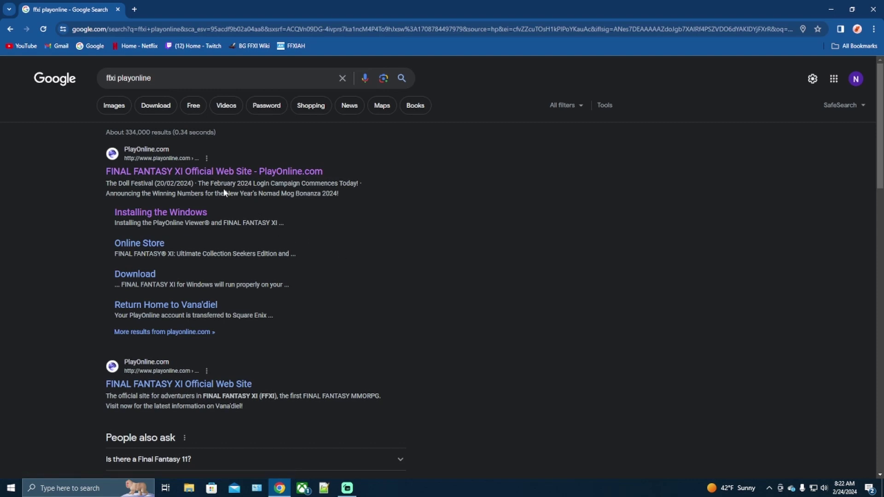
click(199, 177)
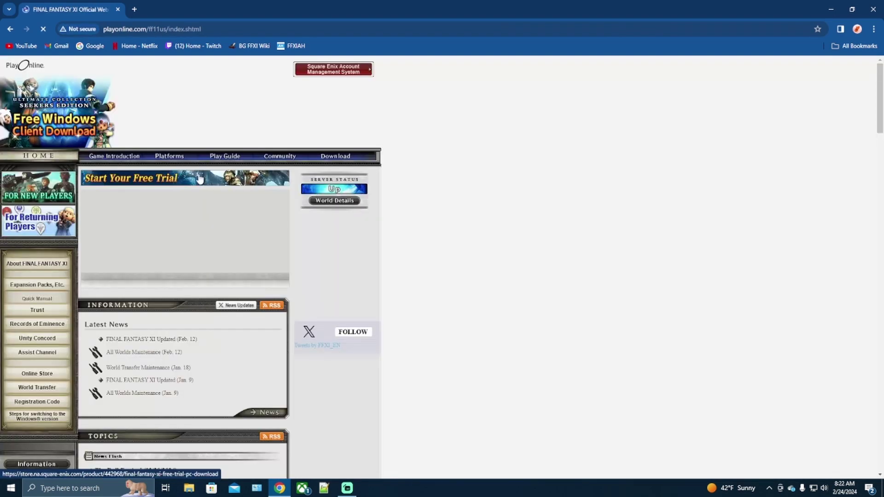
Step: Dismiss the cookie notice, go to the Windows client download page and request FFXIFullSetup_US.part1.exe
click(737, 463)
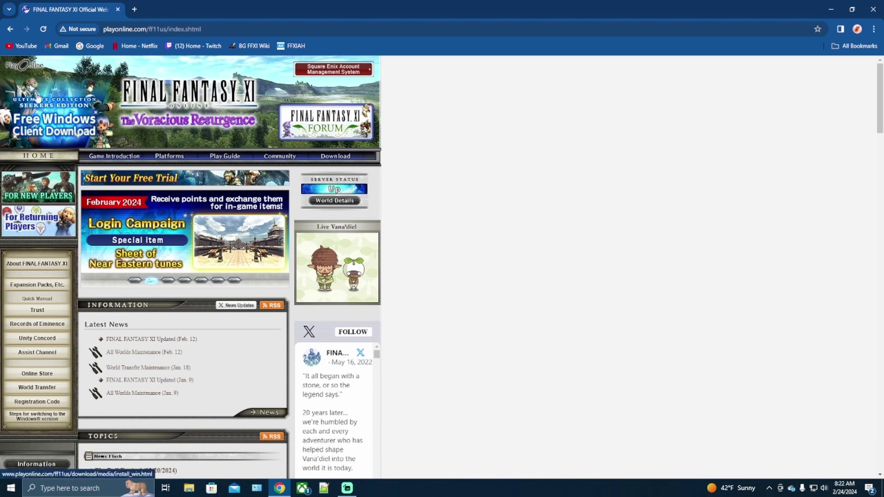
click(55, 129)
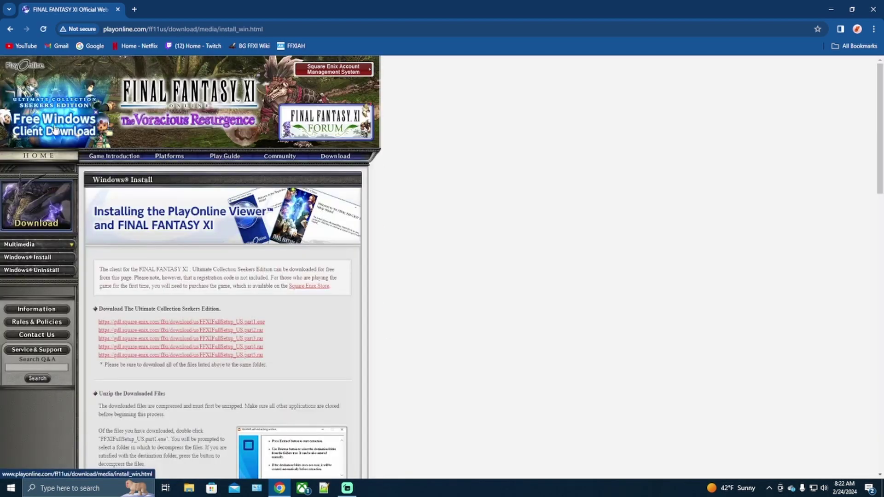
scroll(352, 257, down, 5)
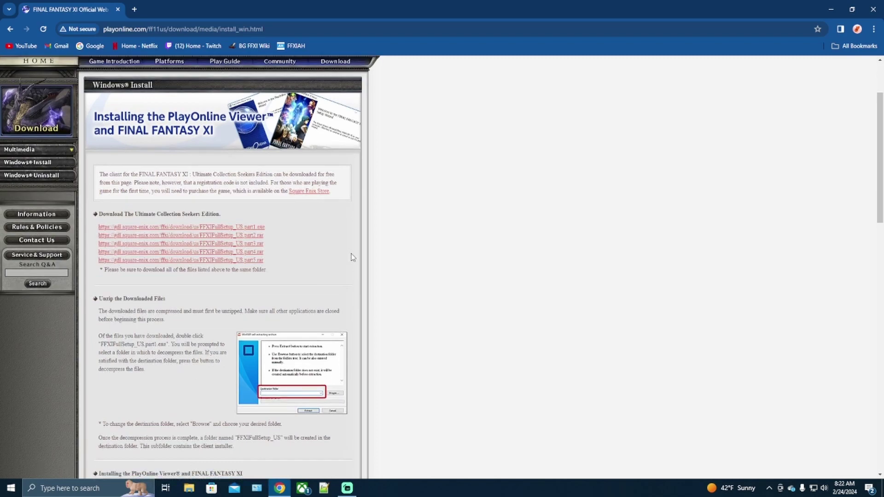
scroll(352, 257, down, 3)
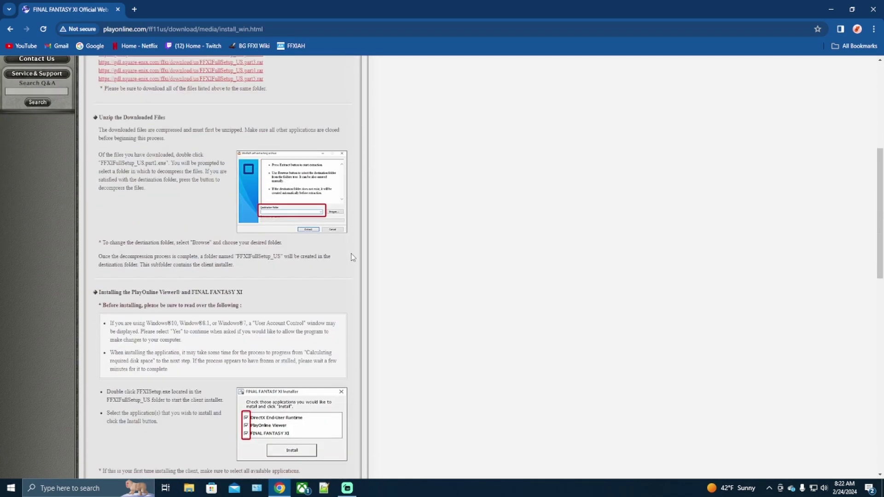
scroll(353, 257, down, 5)
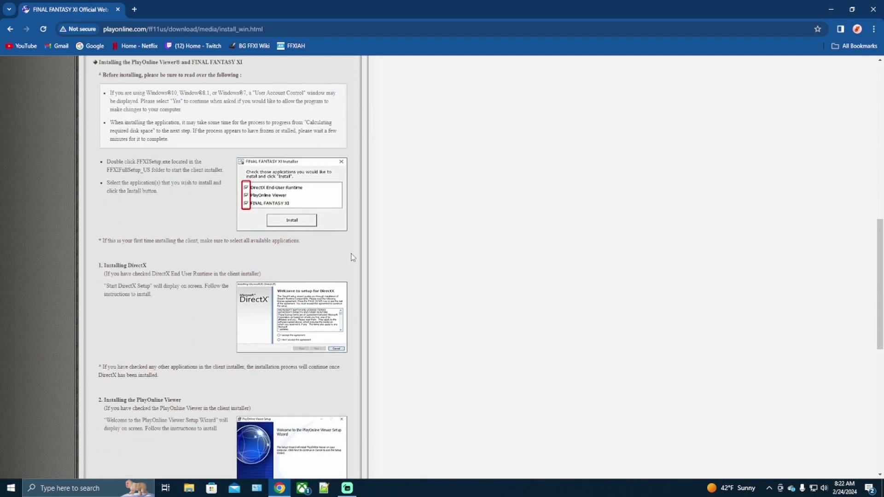
scroll(352, 257, down, 3)
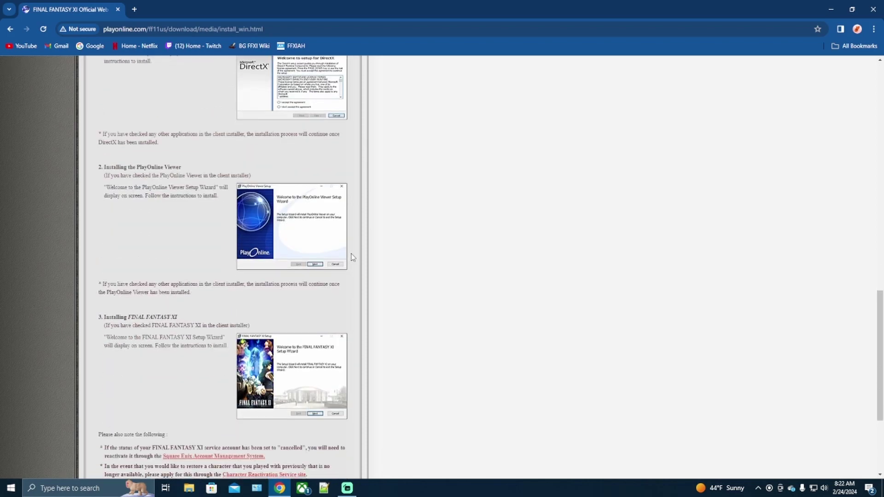
scroll(352, 257, up, 12)
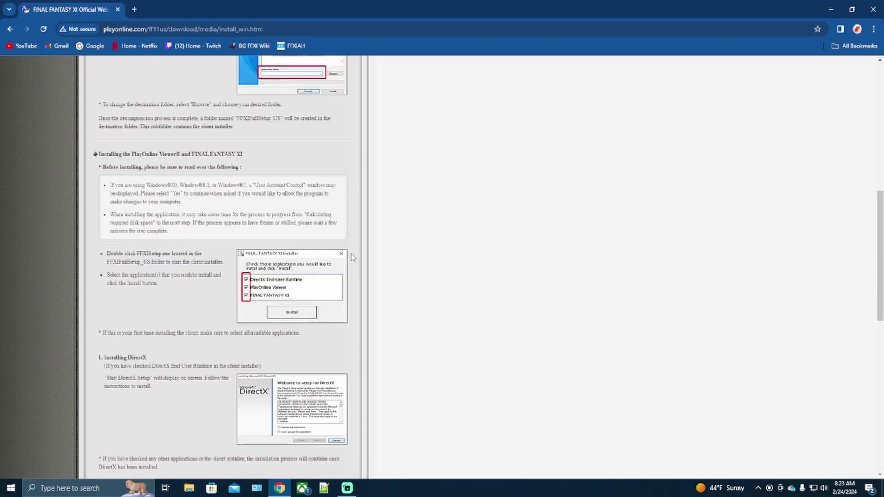
click(240, 277)
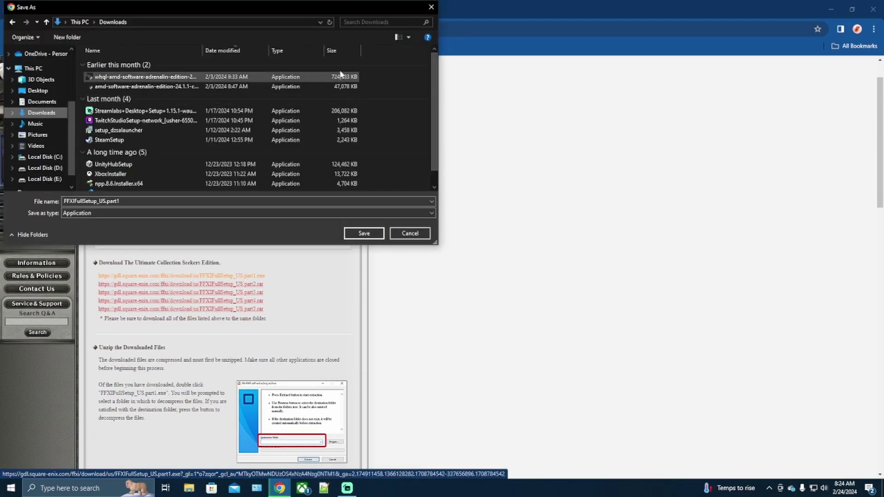
Step: Create a new FFXIsetup folder in Downloads and save part1 into it
right_click(384, 84)
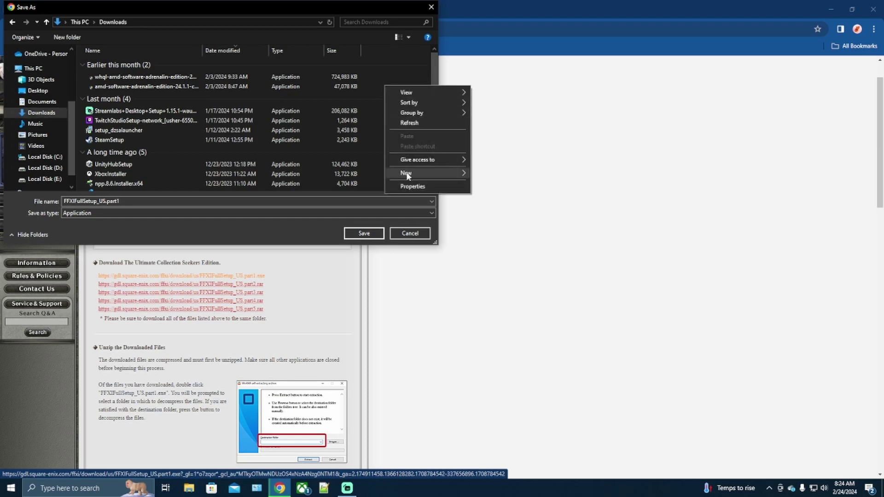
mouse_move(406, 174)
click(489, 176)
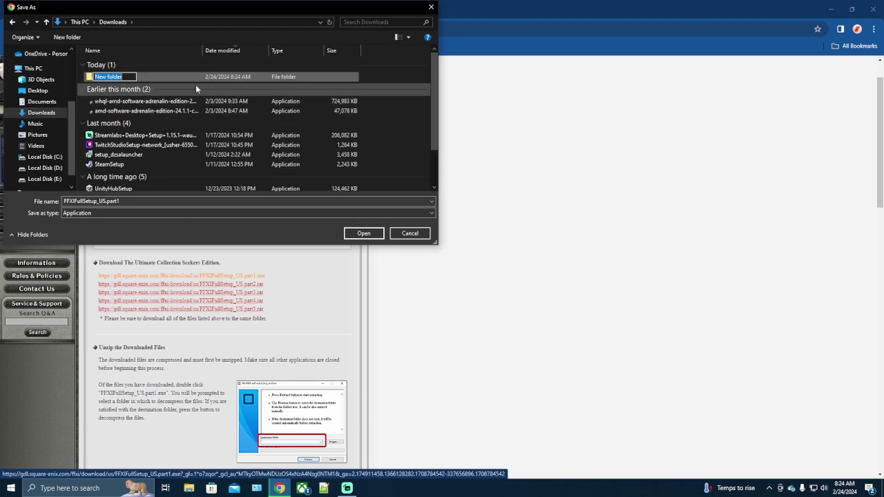
text(FFXI)
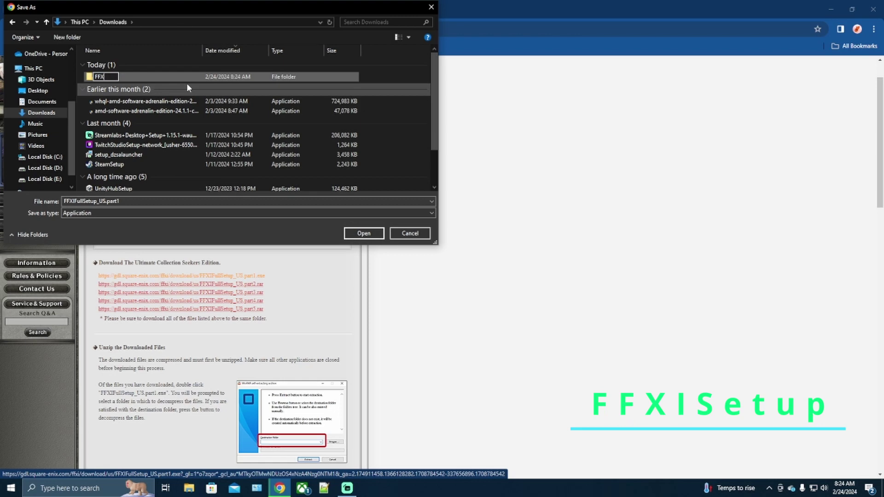
text(setup)
key(Return)
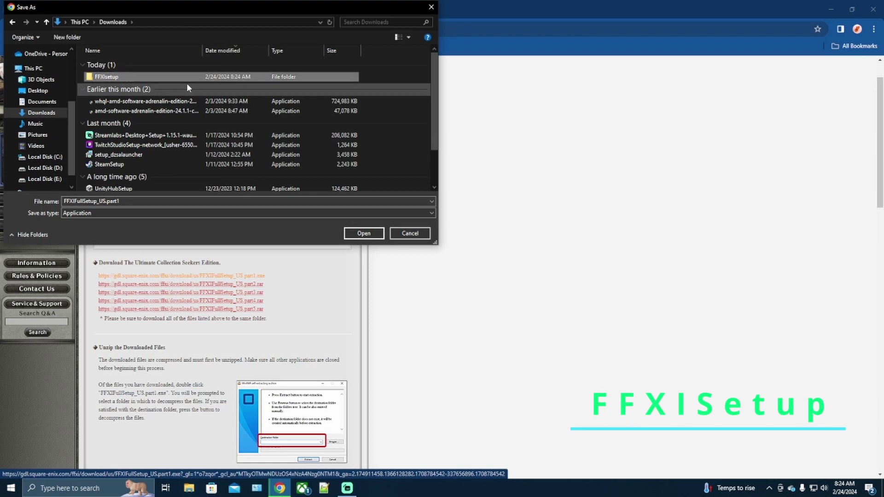
double_click(159, 77)
click(364, 233)
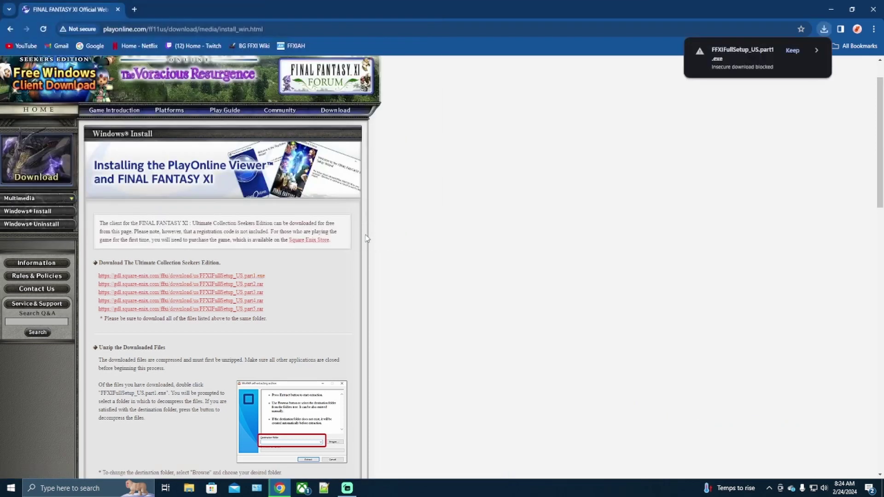
Step: Keep the blocked part1.exe and save the remaining setup parts through part5.rar into FFXIsetup
click(792, 51)
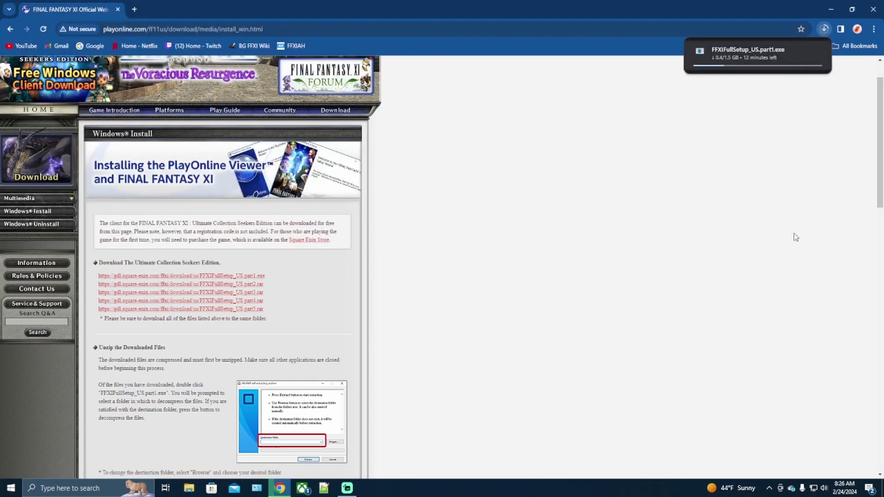
click(249, 284)
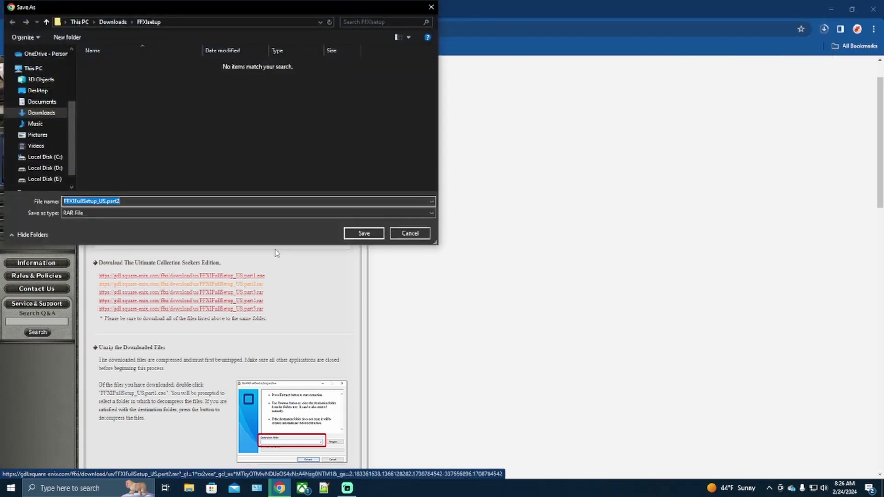
click(363, 233)
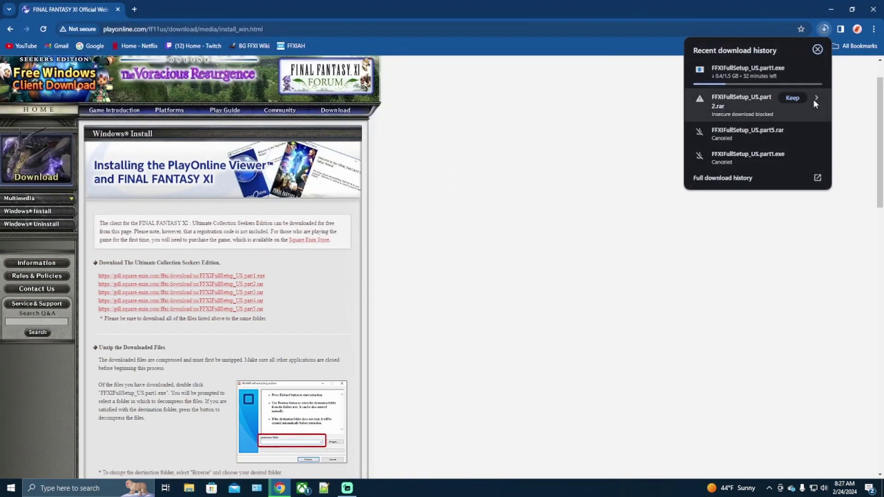
click(262, 300)
click(363, 232)
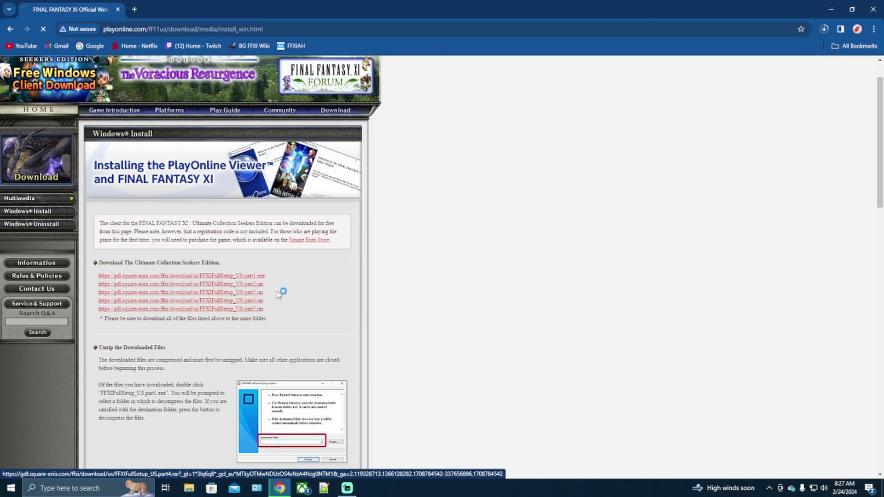
click(248, 309)
click(365, 232)
Step: Keep part2 through part5.rar in the downloads list despite the insecure warnings
click(824, 28)
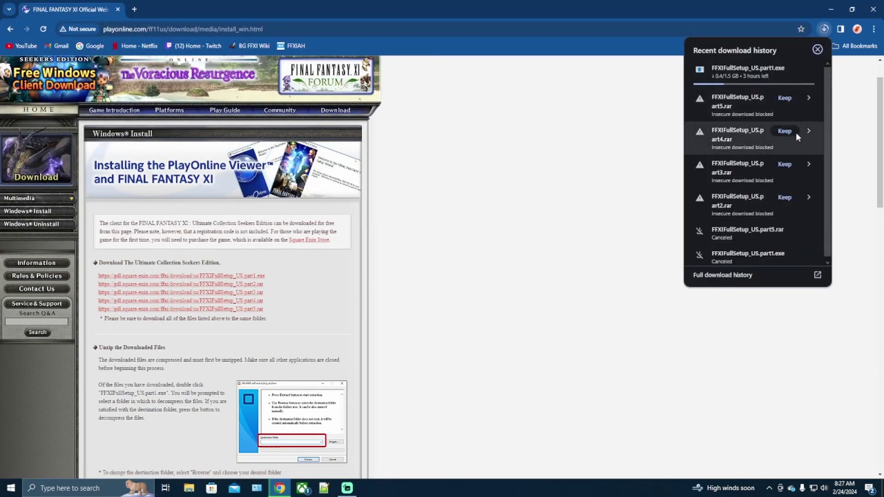
click(791, 198)
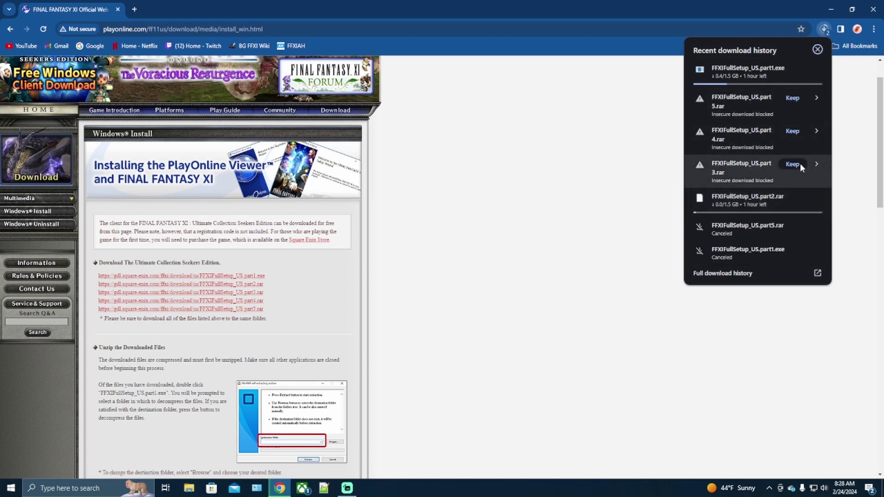
click(793, 164)
click(793, 132)
click(792, 99)
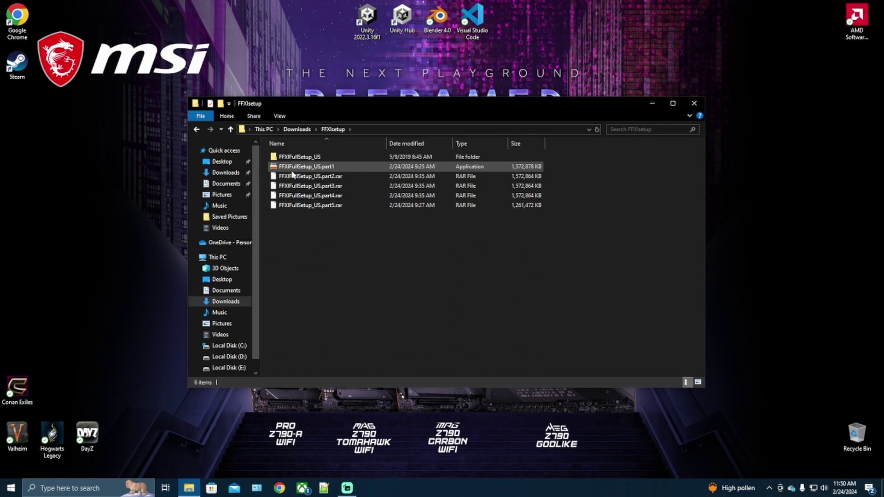
Step: Open the FFXIFullSetup_US folder and launch the FFXISetup installer
click(304, 158)
double_click(304, 158)
double_click(291, 186)
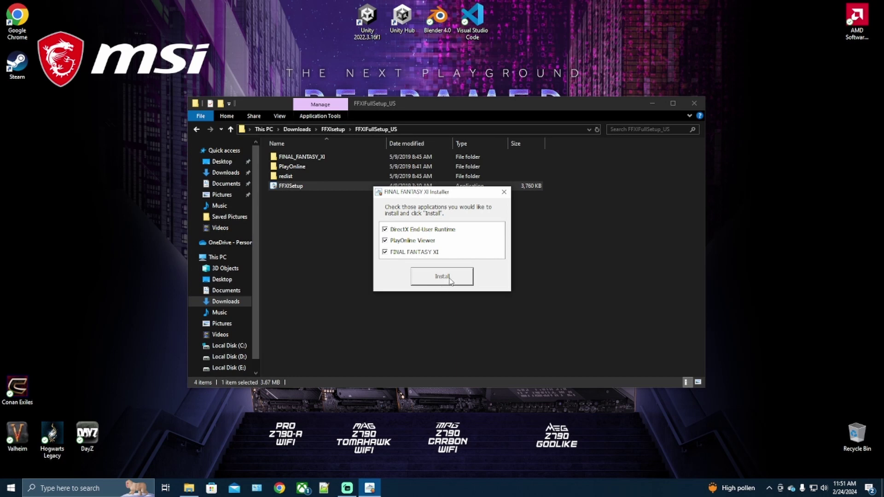
Step: Start installing the three checked components and complete the DirectX setup after accepting its license
click(450, 278)
drag(328, 192, 326, 220)
click(196, 240)
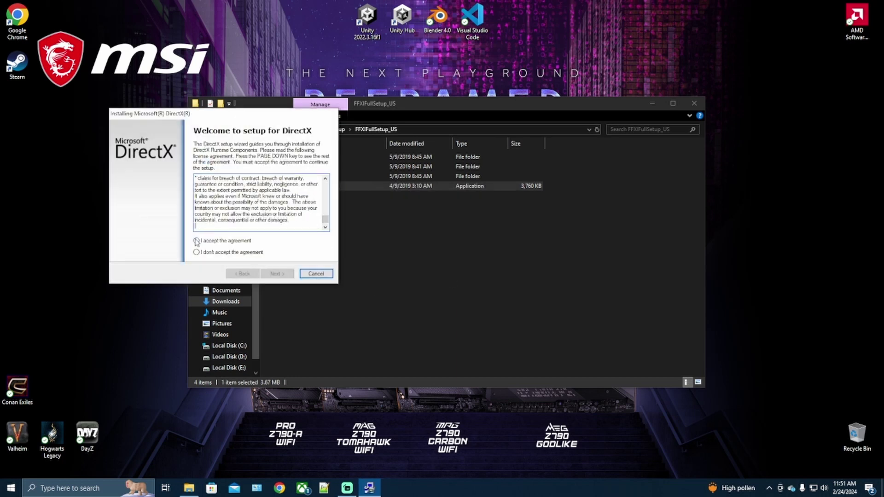
click(279, 274)
click(283, 275)
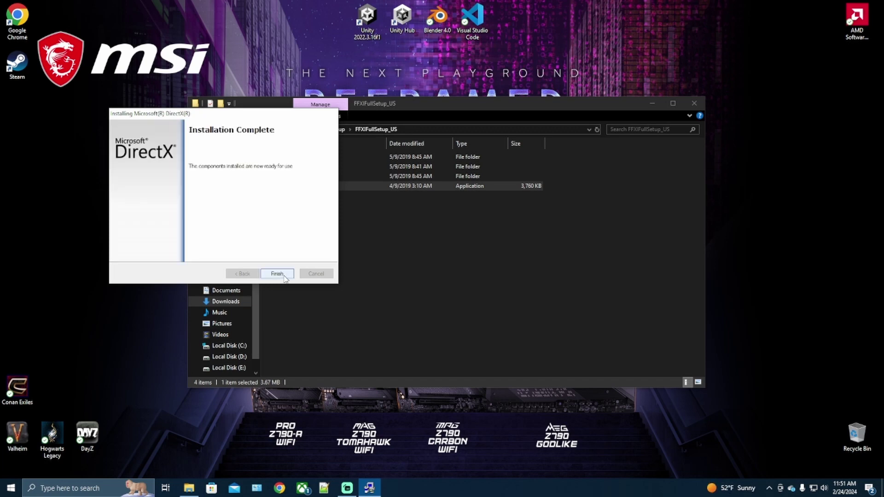
click(276, 274)
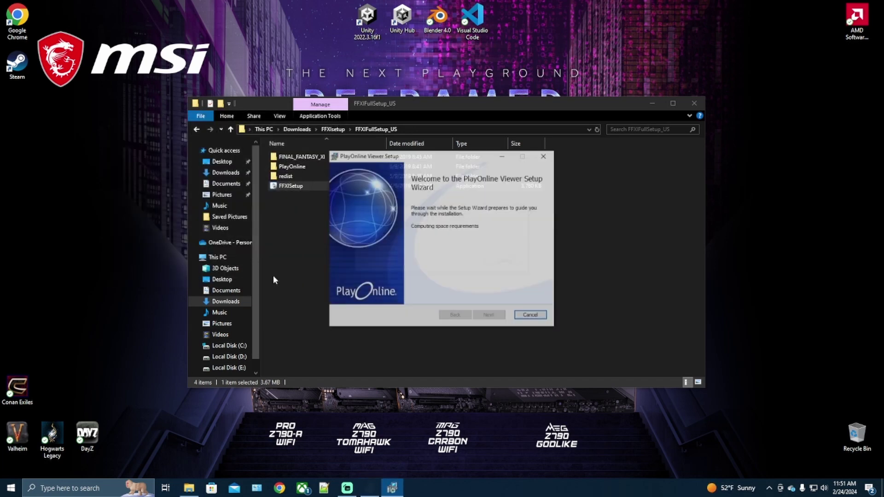
Step: Accept the license and install PlayOnline Viewer to C:\Program Files (x86)\PlayOnline\
click(498, 318)
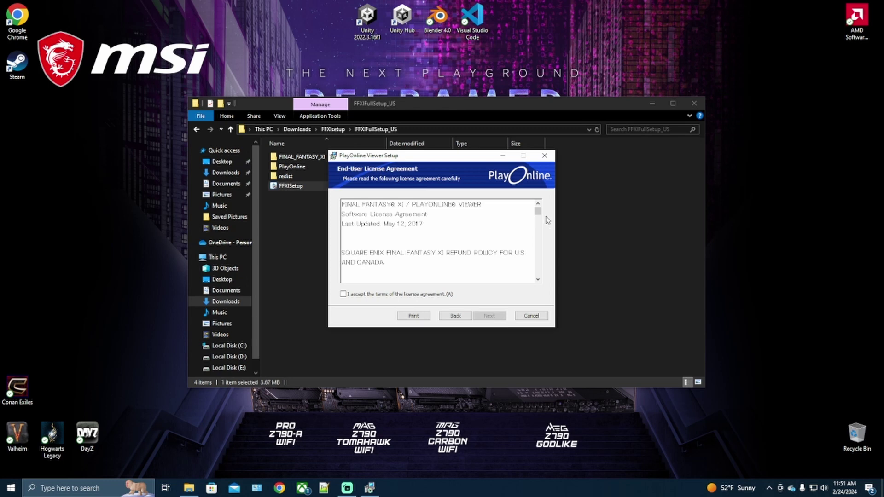
drag(537, 212, 540, 290)
click(343, 295)
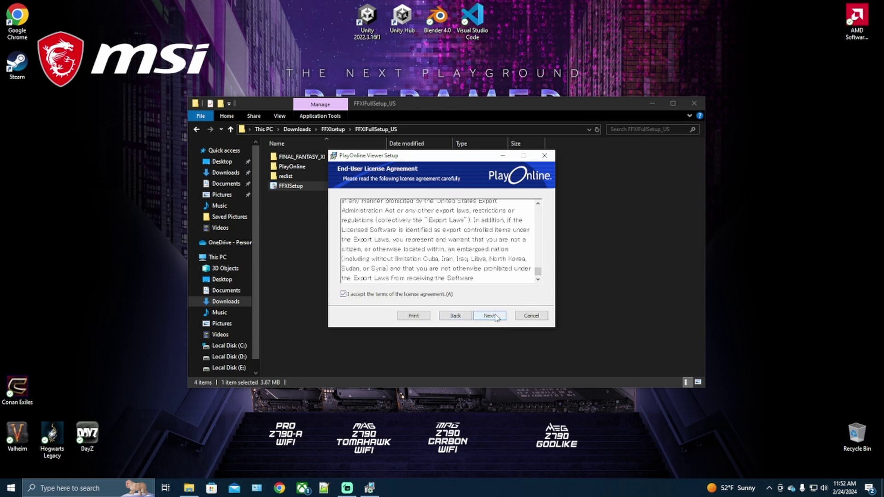
click(496, 316)
click(495, 316)
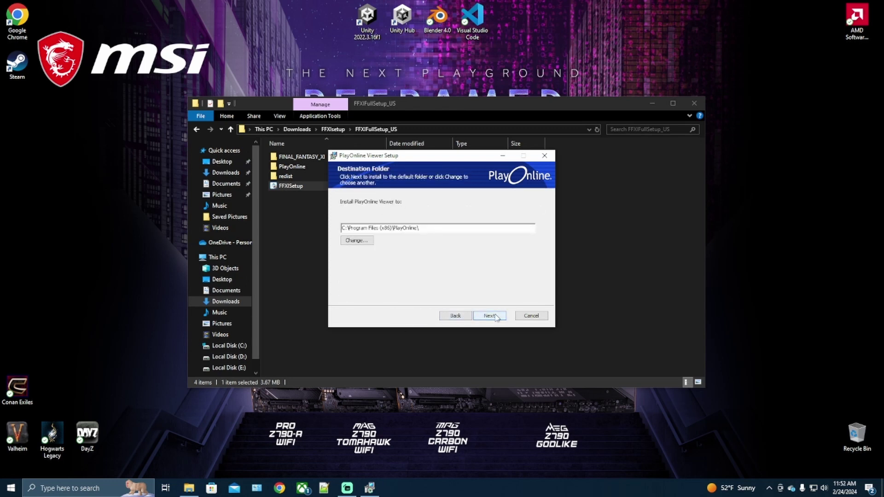
click(490, 316)
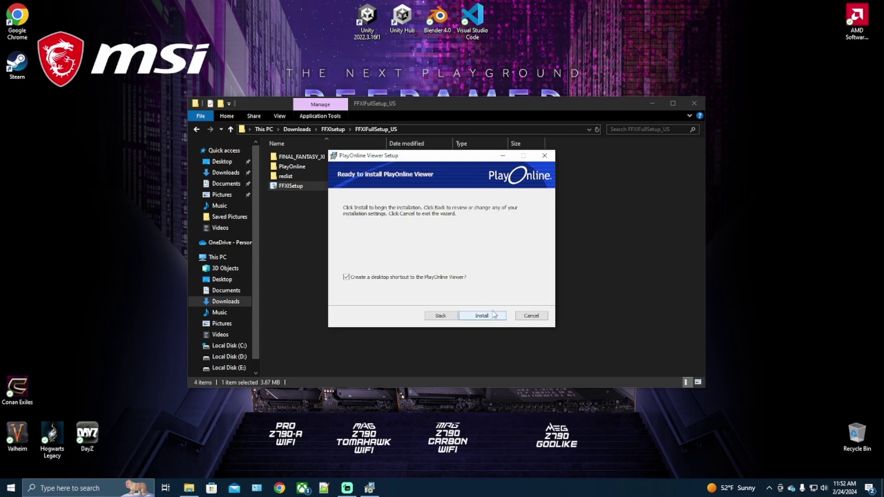
click(480, 316)
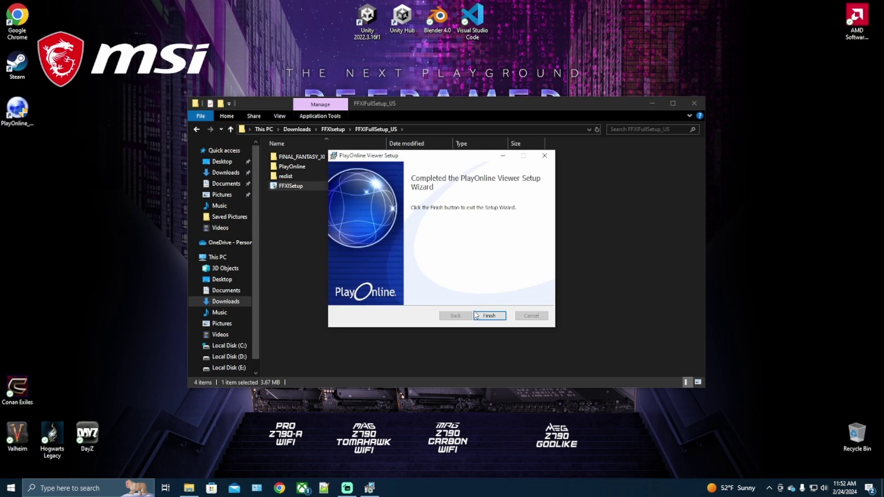
click(489, 316)
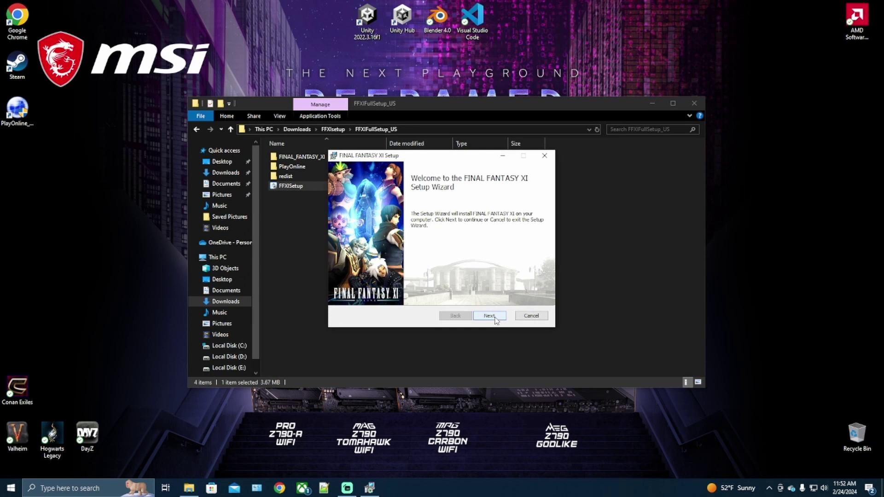
Step: Accept the FINAL FANTASY XI license and proceed past the notice and DirectPlay pages to install
click(496, 320)
drag(541, 233, 539, 272)
click(344, 294)
click(483, 322)
click(489, 317)
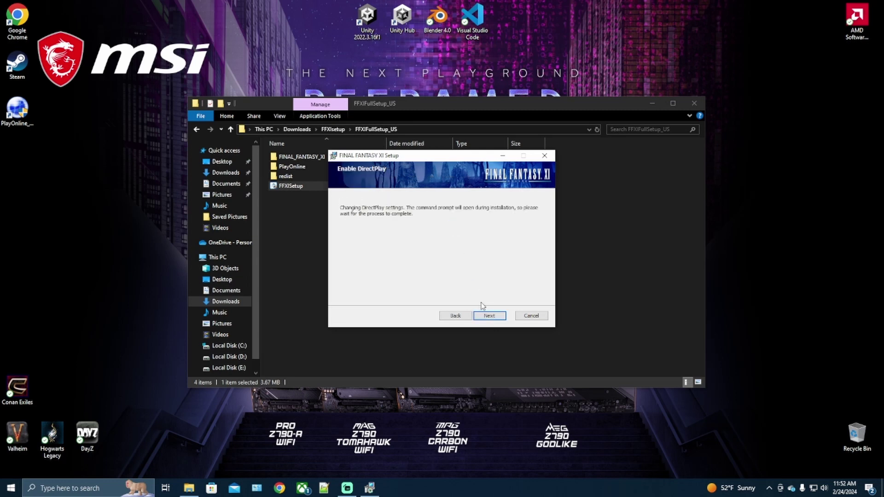
click(490, 317)
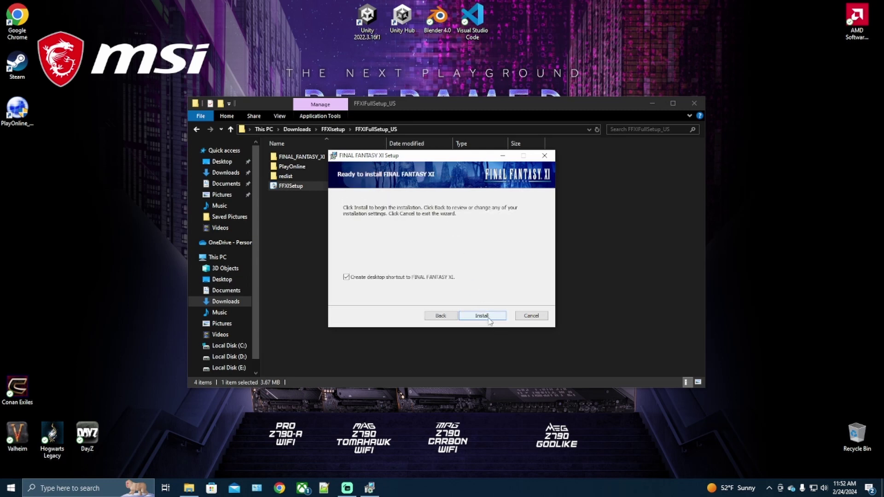
click(489, 317)
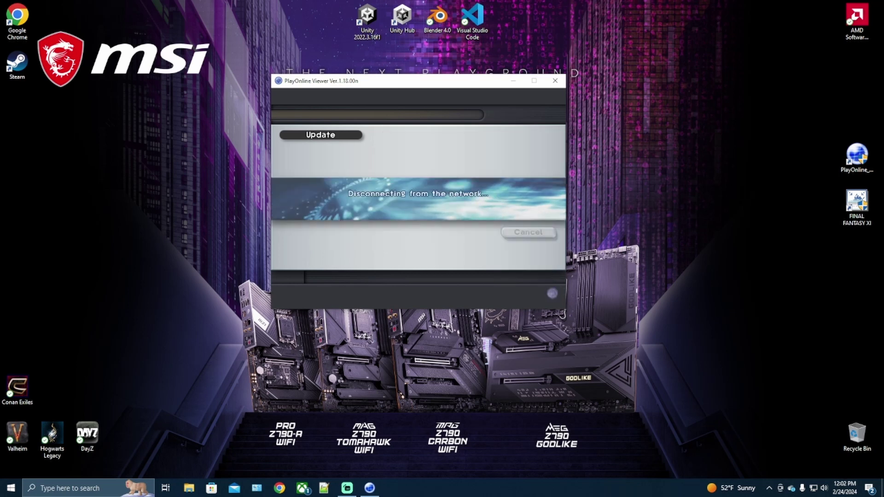
Step: Accept the PlayOnline Viewer update and restart prompts, then pass the registration prompt
click(521, 260)
click(510, 263)
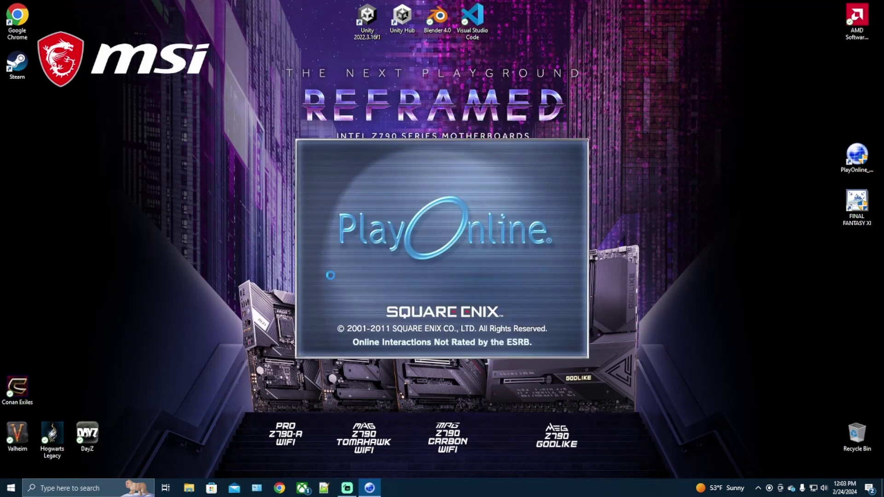
click(395, 275)
click(339, 275)
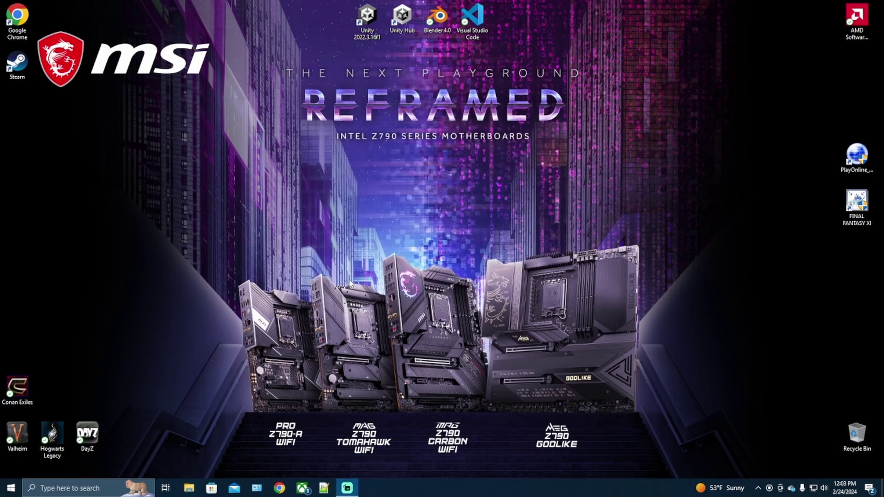
click(389, 251)
Step: Add a new member, pass the player notice and start the FINAL FANTASY XI update
click(473, 144)
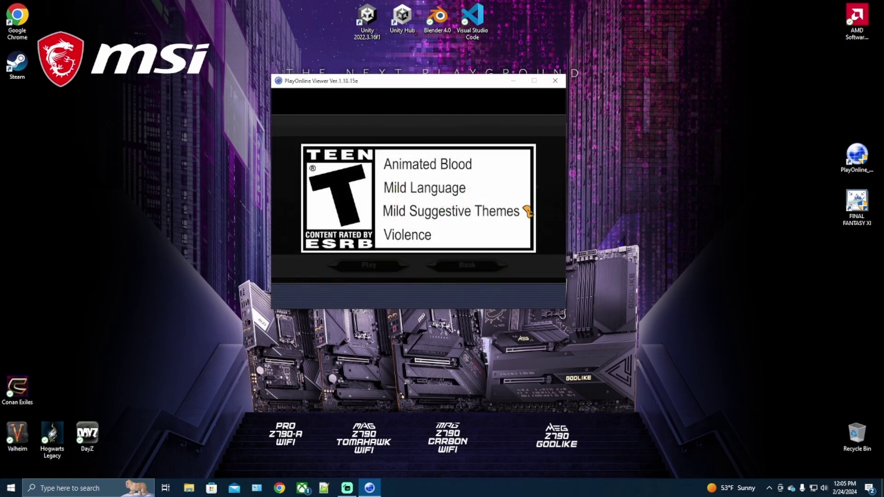
key(Return)
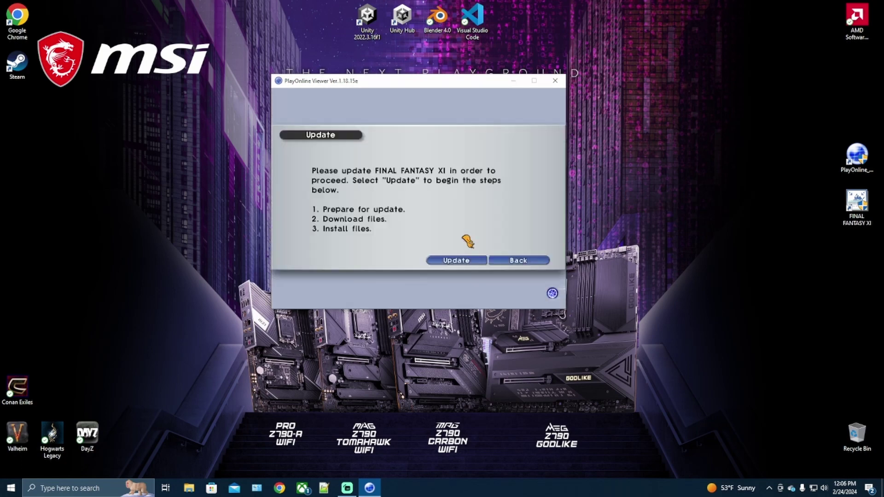
key(Return)
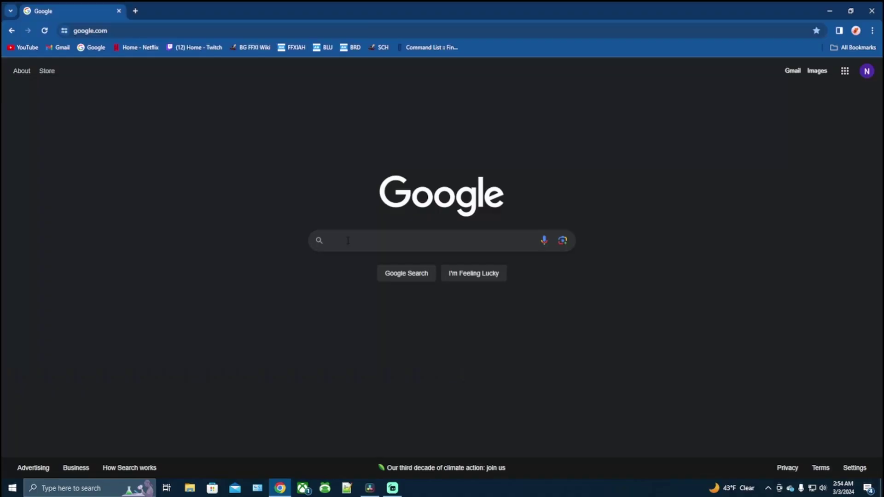
click(348, 240)
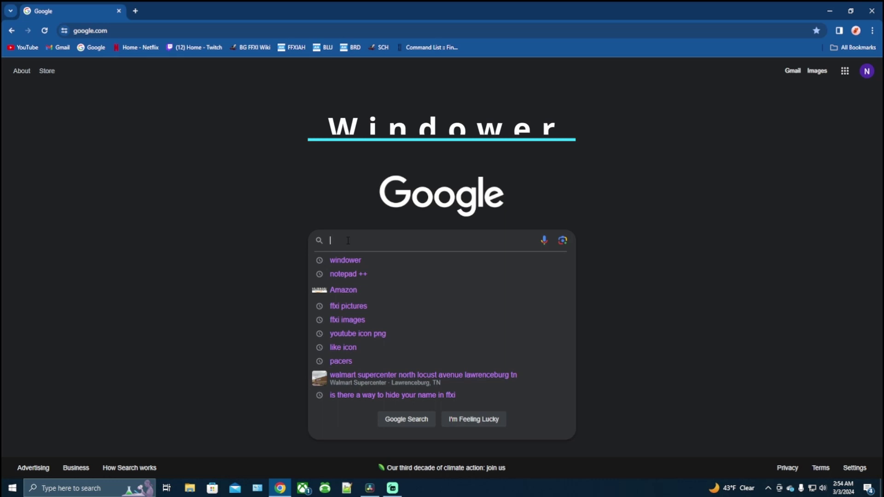
Step: Search for windower and save the Windower 4.3 stable installer from windower.net into Downloads
text(windower)
key(Return)
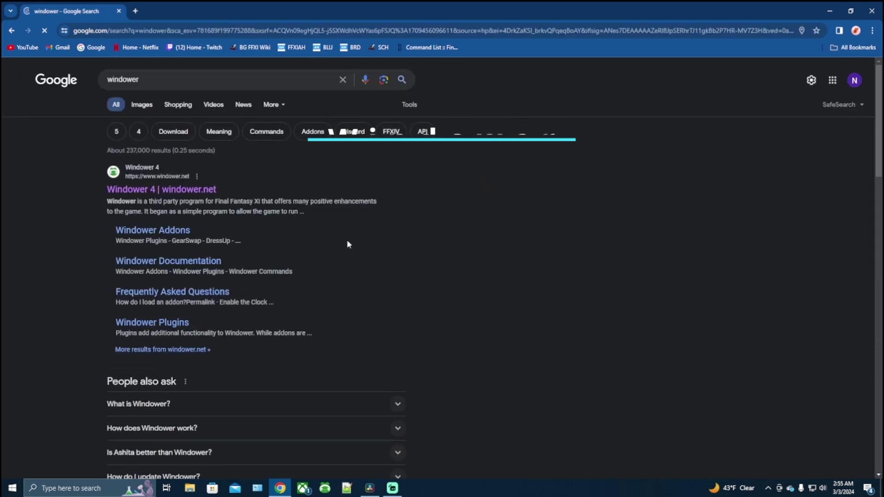
click(201, 196)
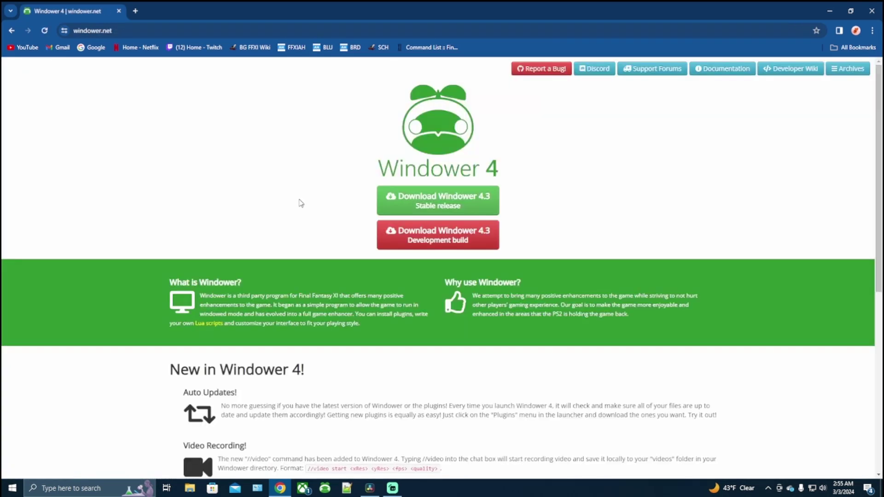
click(412, 206)
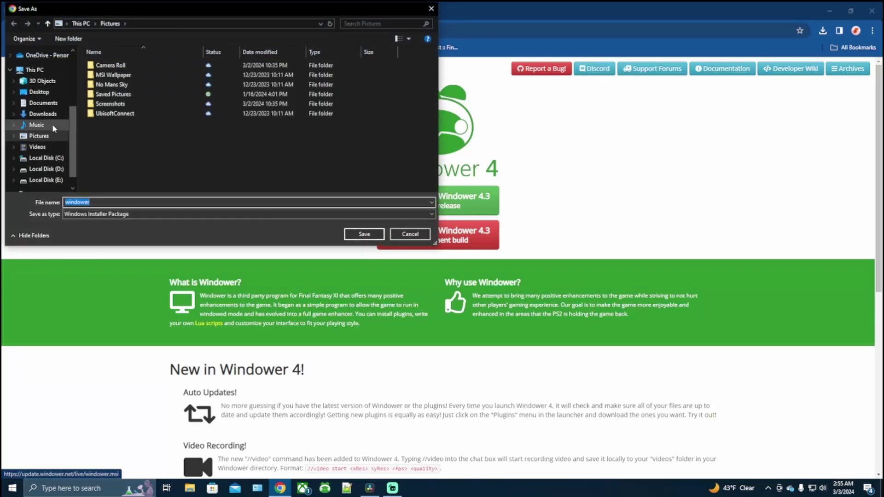
click(43, 114)
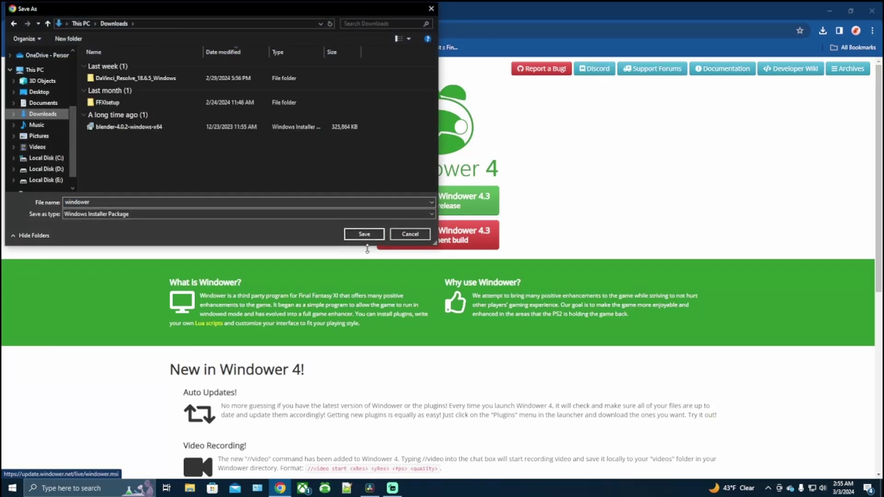
click(364, 235)
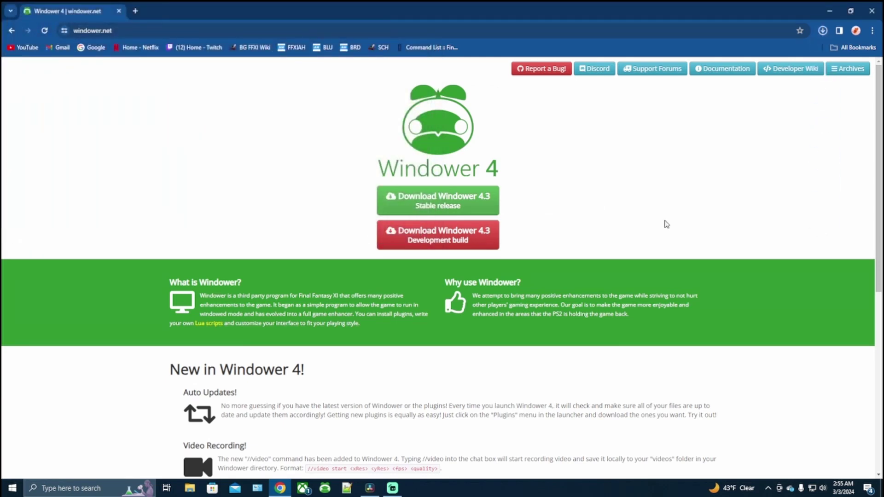
click(823, 30)
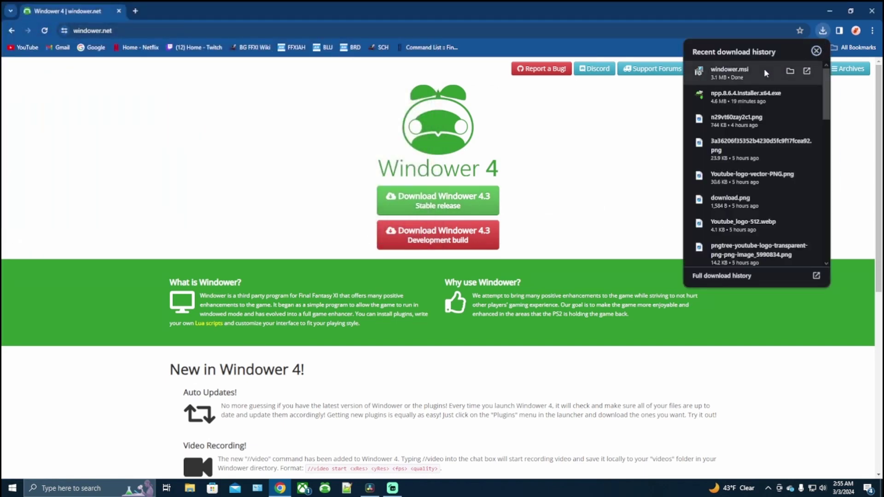
click(790, 72)
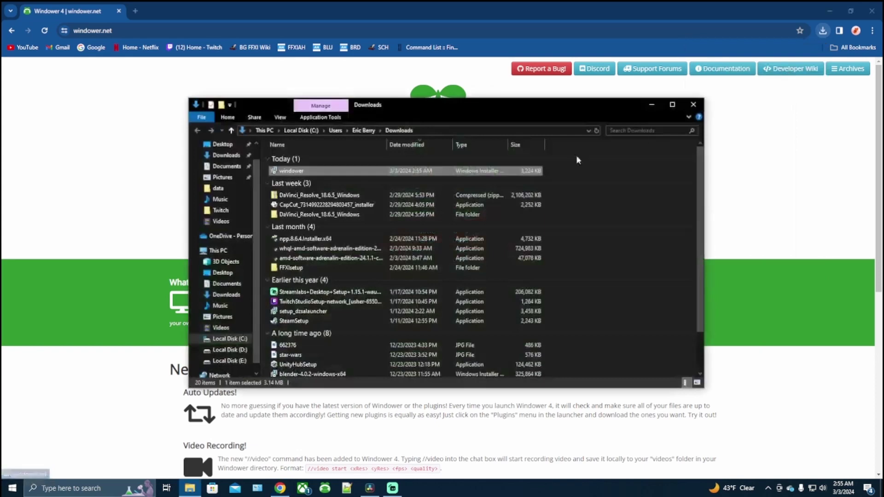
Step: Run the Windower installer, accept the terms and install to C:\Program Files (x86)\Windower\
double_click(381, 171)
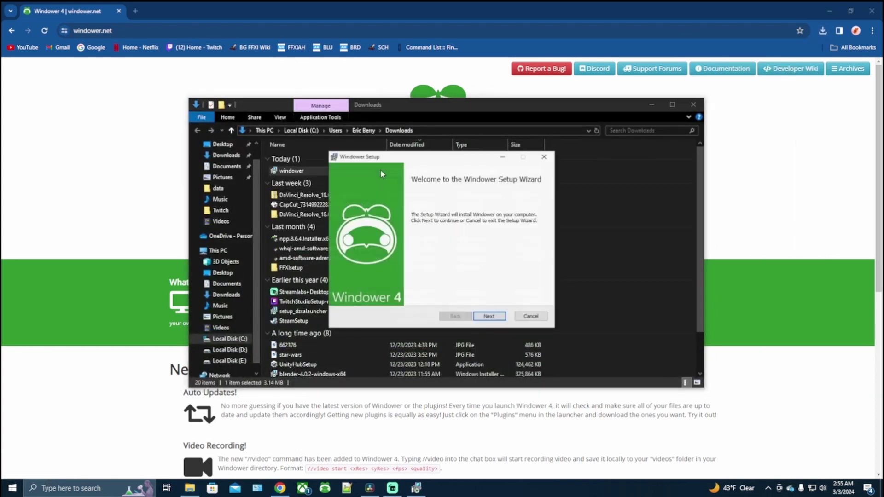
click(489, 316)
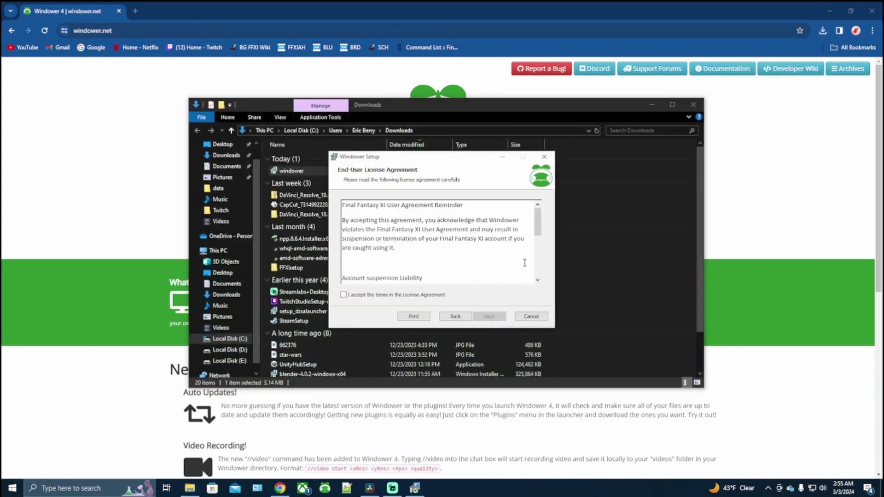
drag(541, 231, 541, 280)
click(344, 295)
click(479, 318)
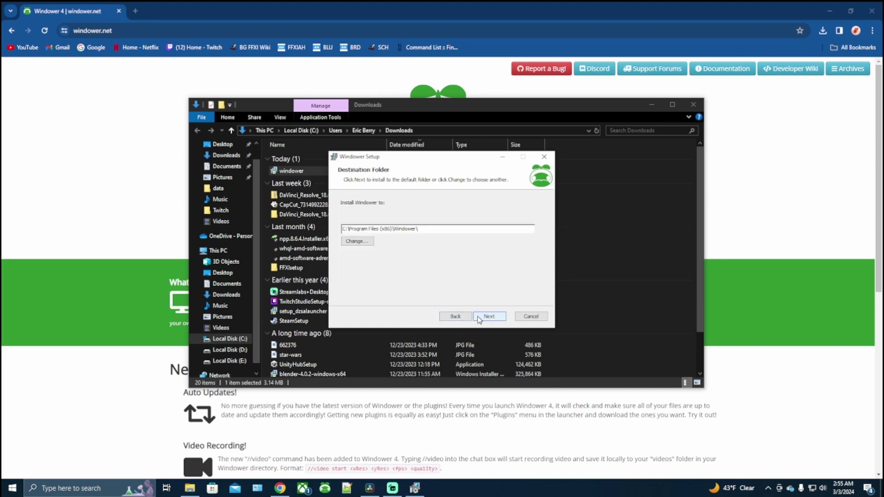
click(488, 316)
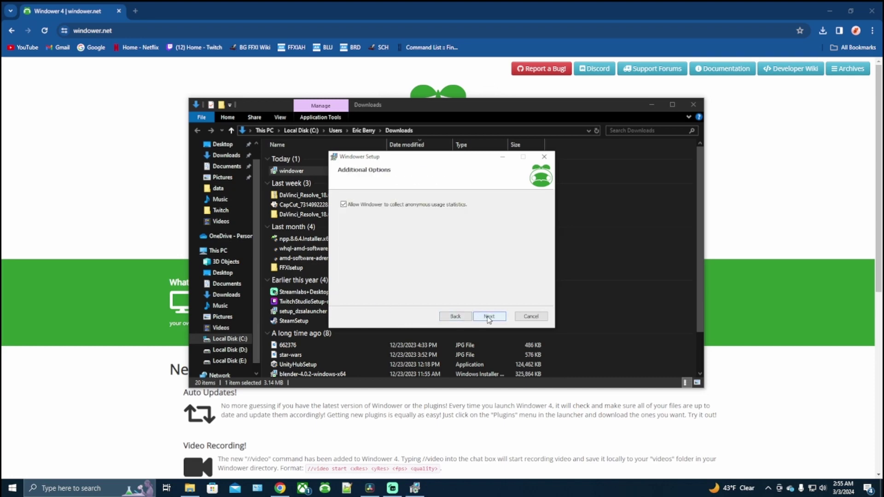
click(488, 317)
click(489, 318)
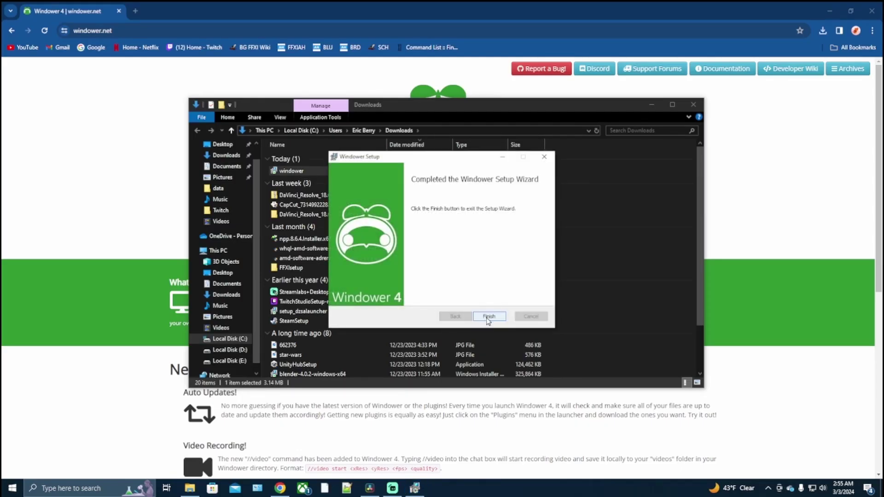
click(489, 316)
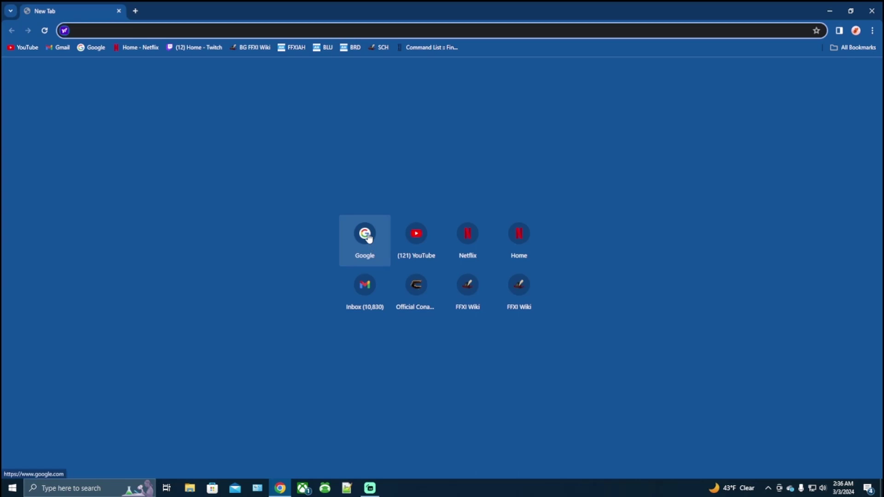
Step: Search Google for 'notepad ++' and open the official notepad-plus-plus.org site
click(365, 233)
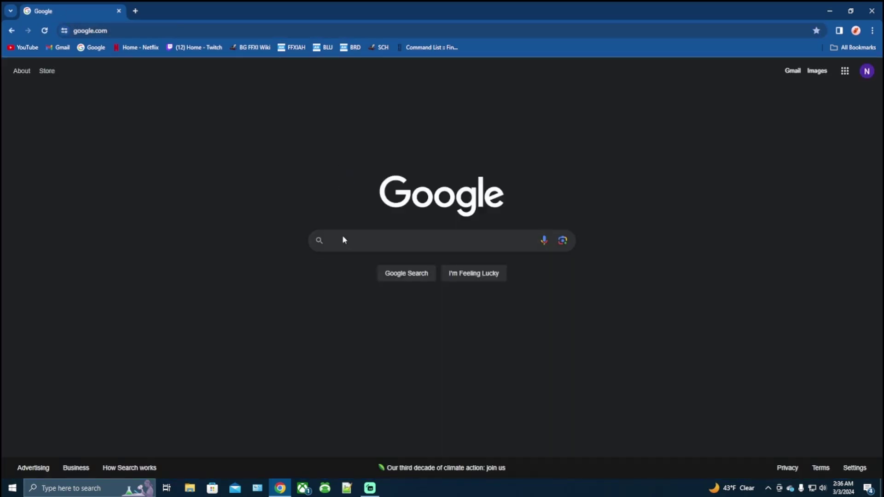
click(347, 242)
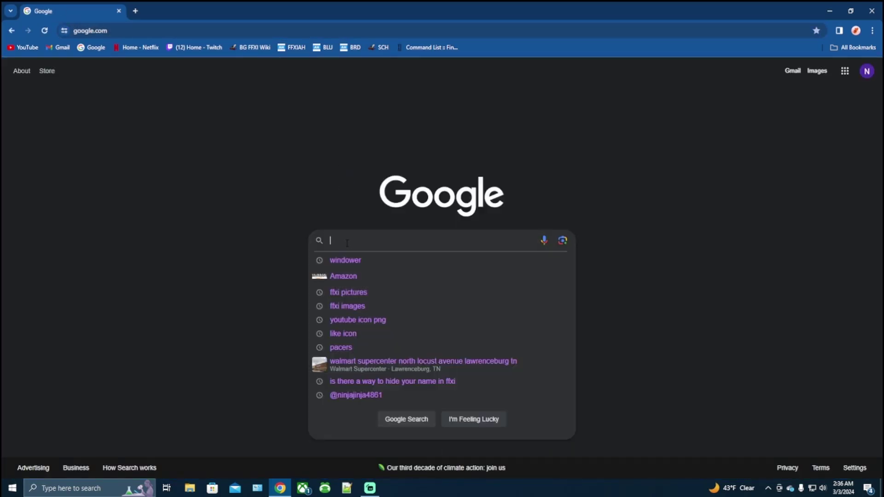
text(not)
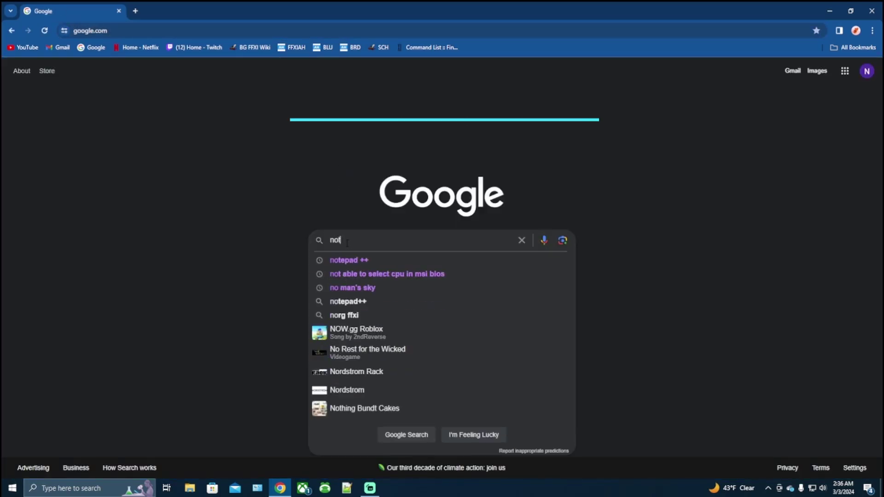
text(epad )
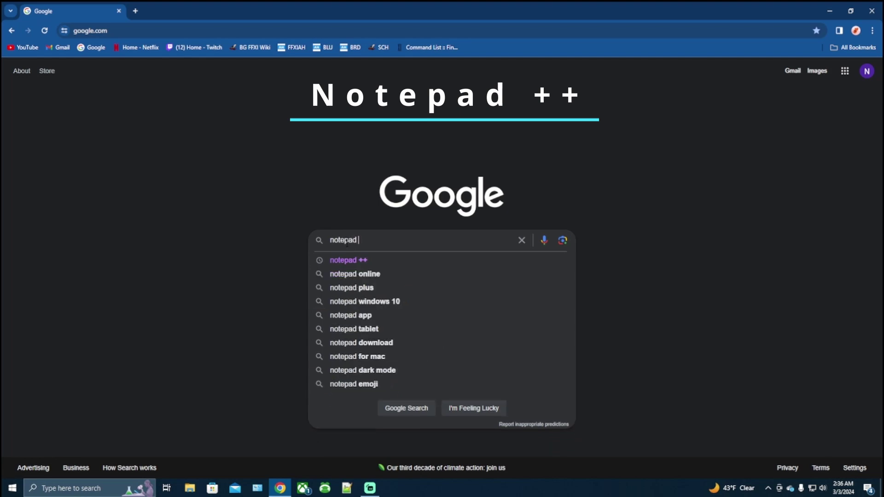
text(++)
key(Return)
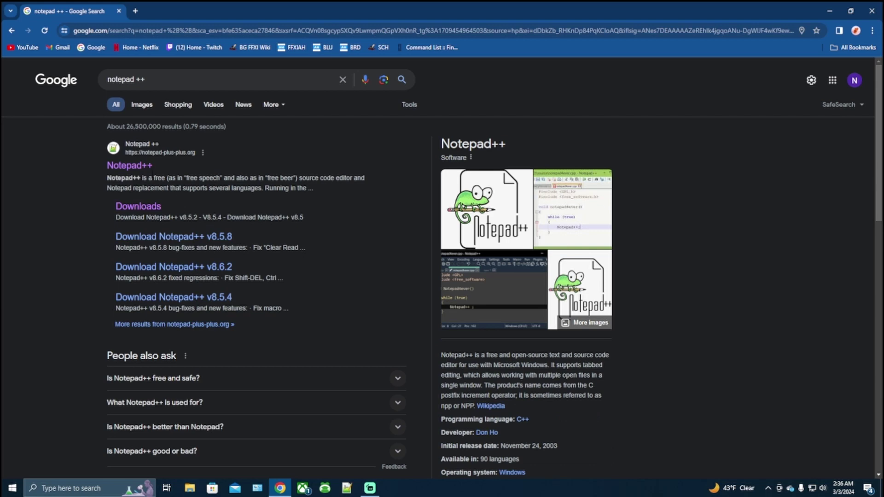
click(144, 173)
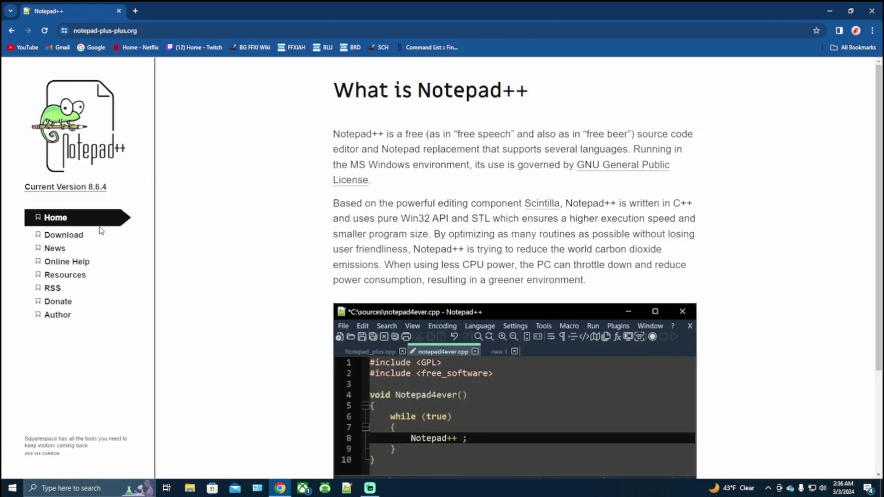
Step: Download and save the Notepad++ v8.6.4 x64 installer, then show it in its folder
click(431, 138)
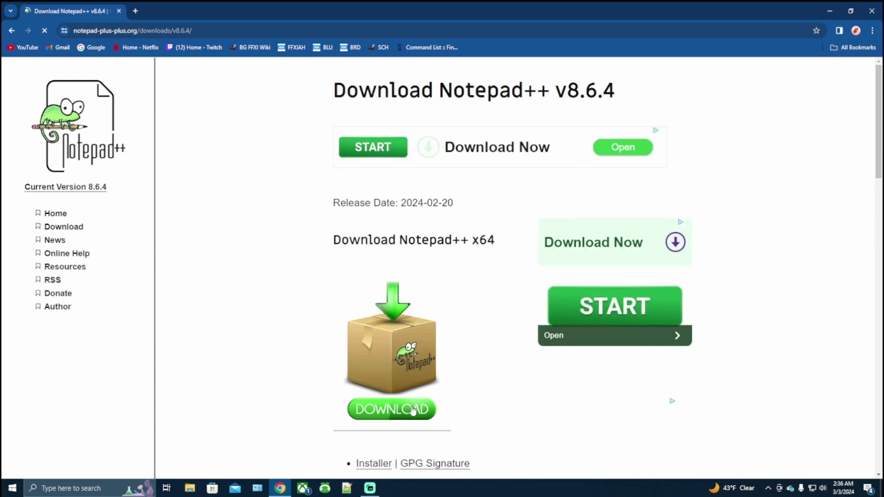
click(412, 410)
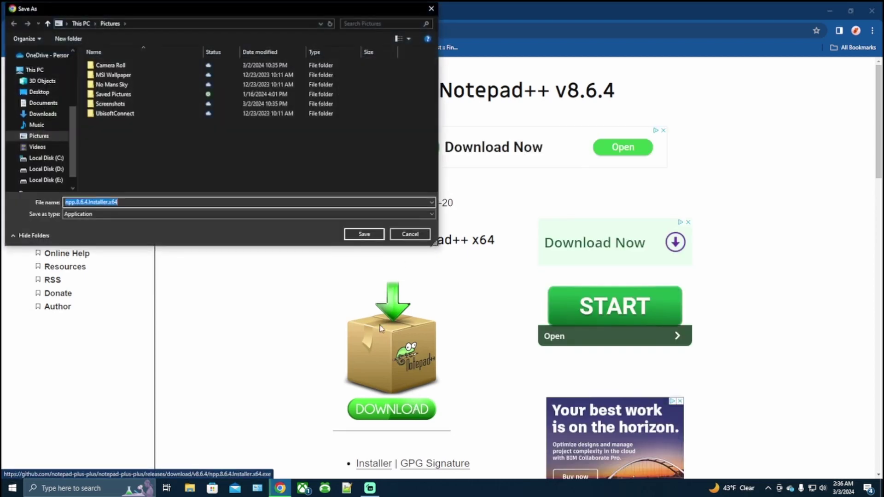
click(365, 235)
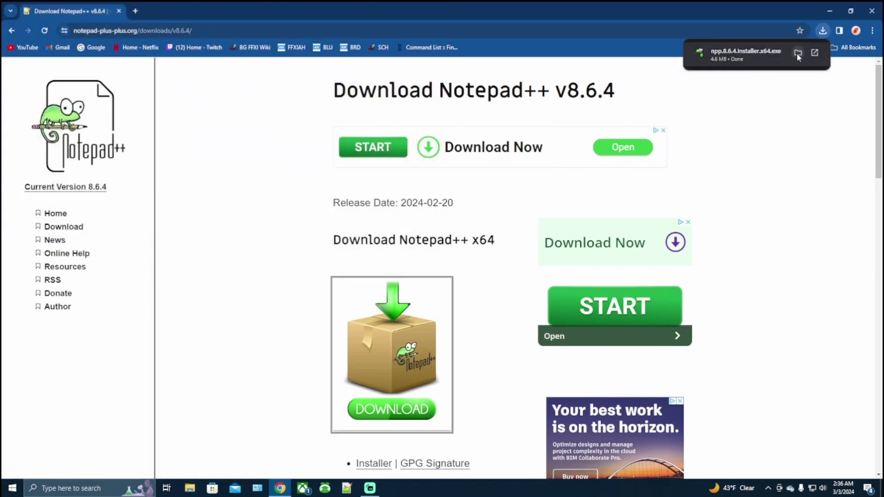
click(796, 57)
Step: Launch npp.8.6.4.Installer.x64 from Downloads with English as the setup language
click(228, 295)
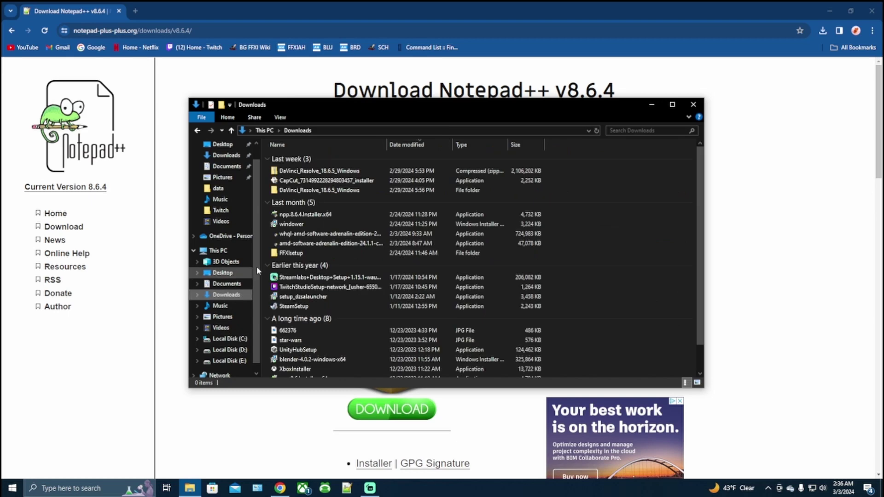
double_click(310, 218)
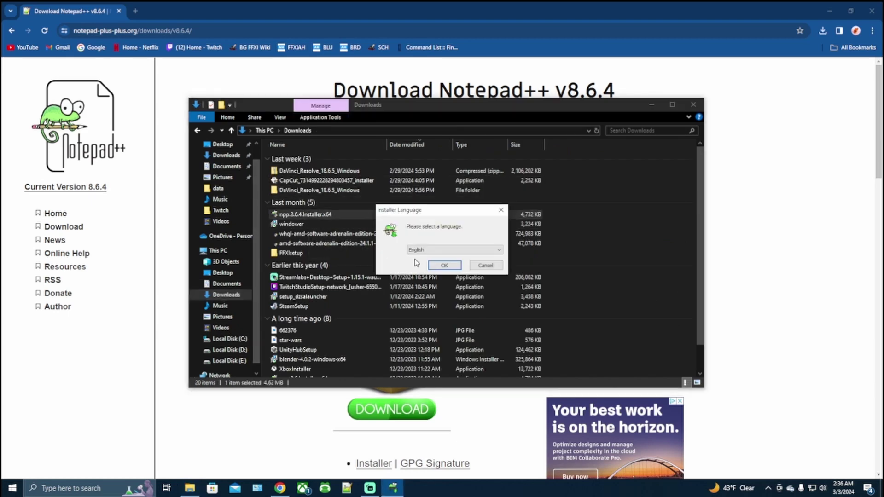
click(445, 265)
click(491, 318)
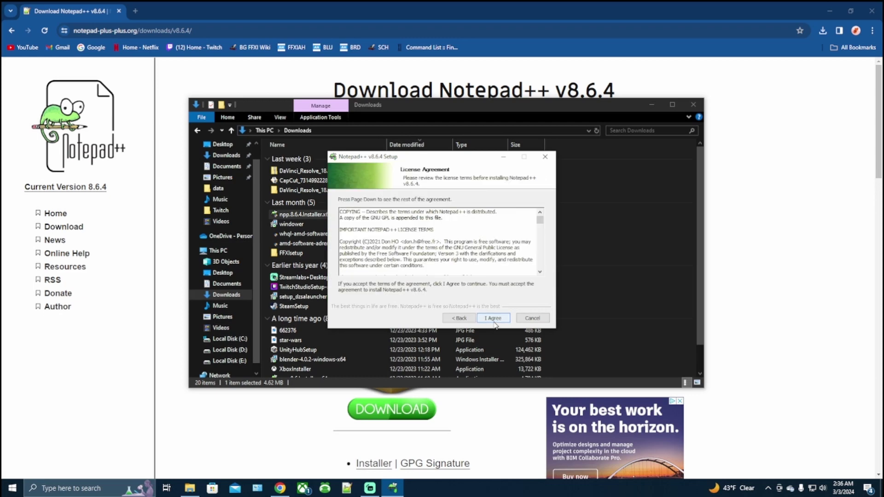
Step: Accept the license and install with default location and components, then close the launched Notepad++
drag(540, 216, 541, 274)
click(494, 318)
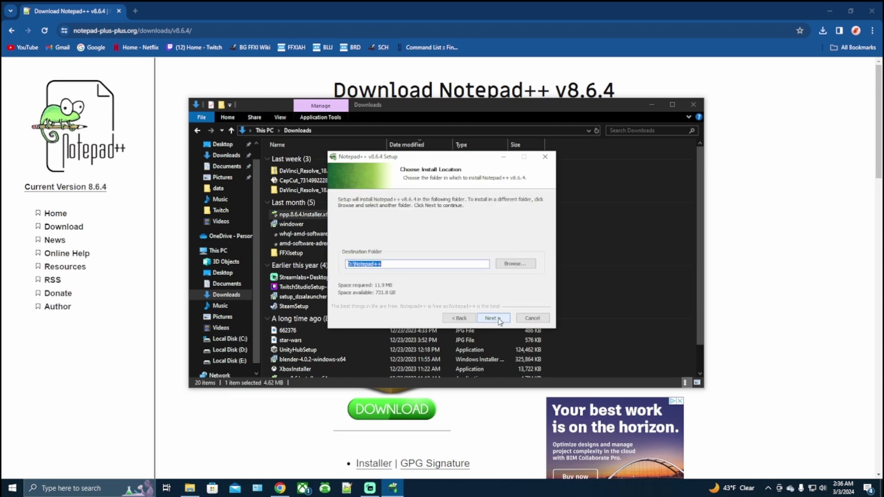
click(493, 318)
click(493, 318)
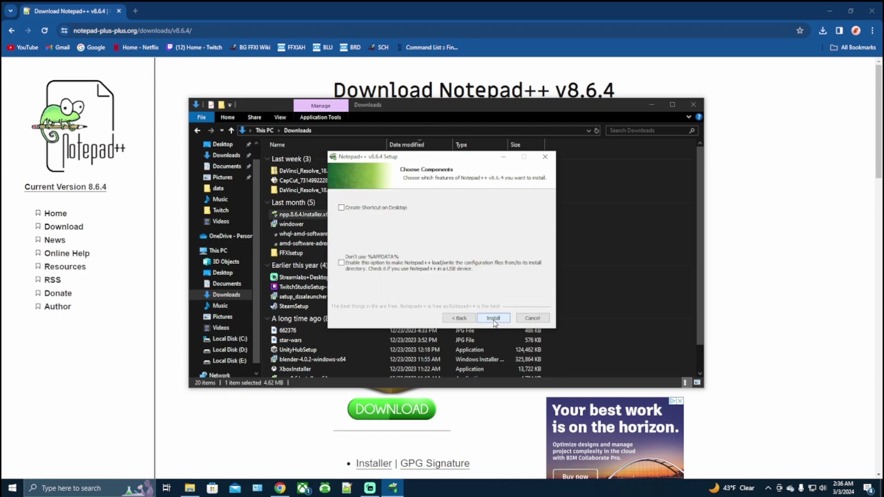
click(494, 319)
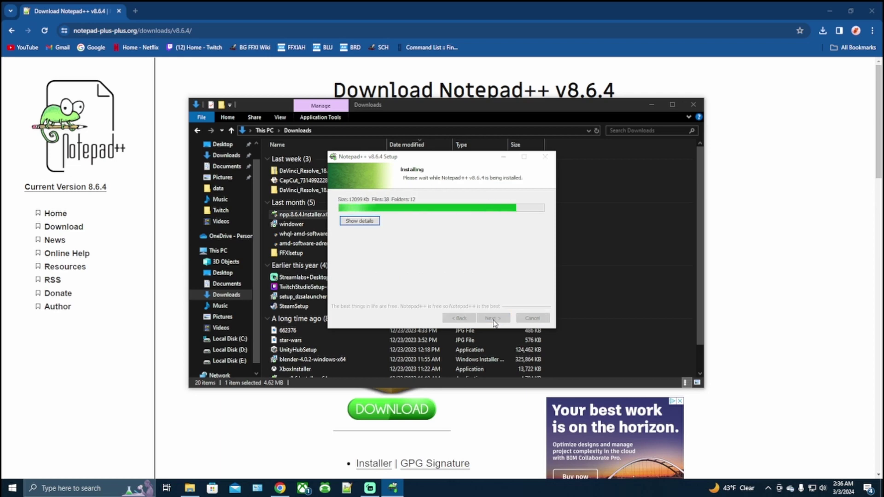
click(493, 320)
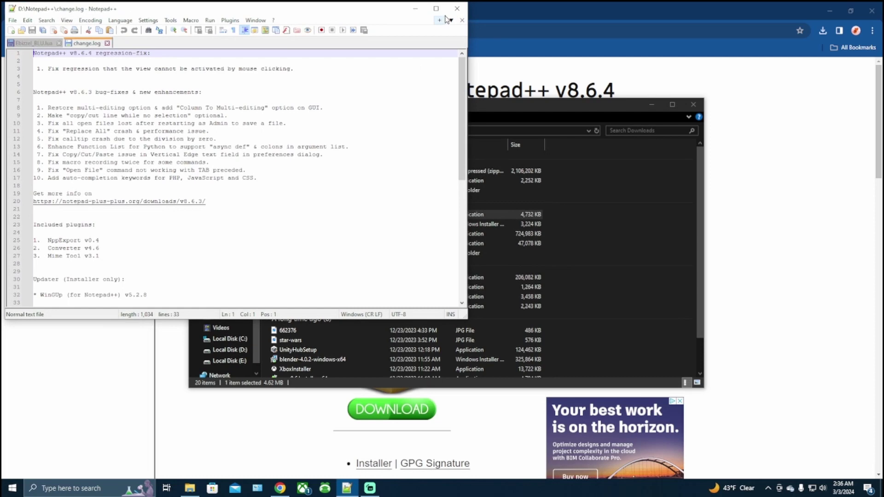
click(462, 12)
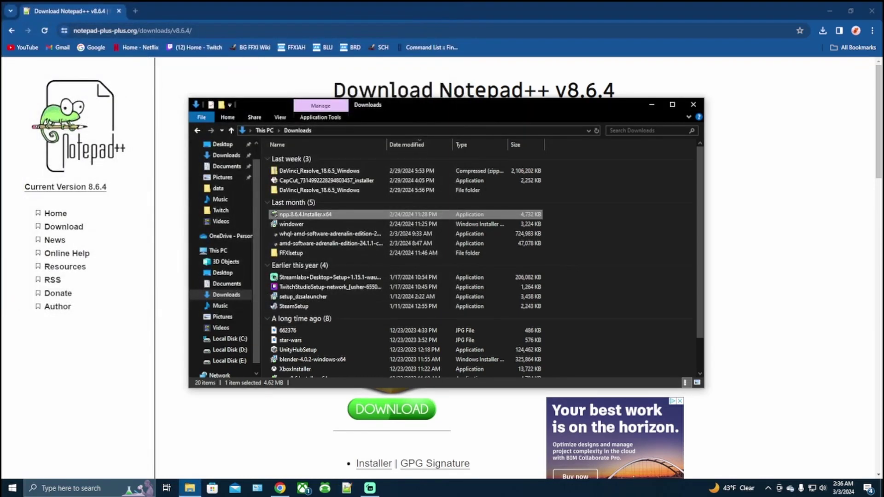